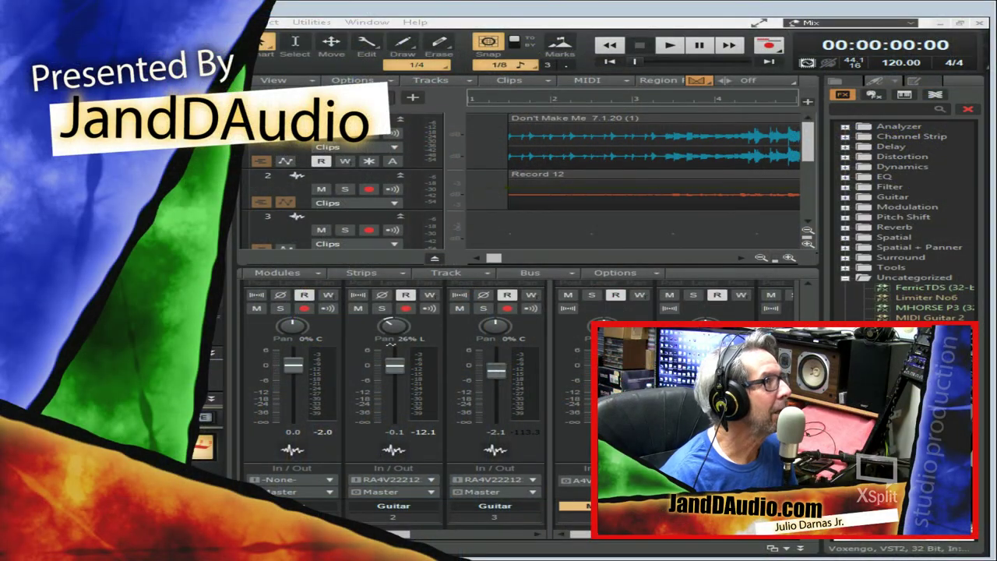
# Solo track 1, play the client's song alone, then stop at the start.
pyautogui.click(281, 309)
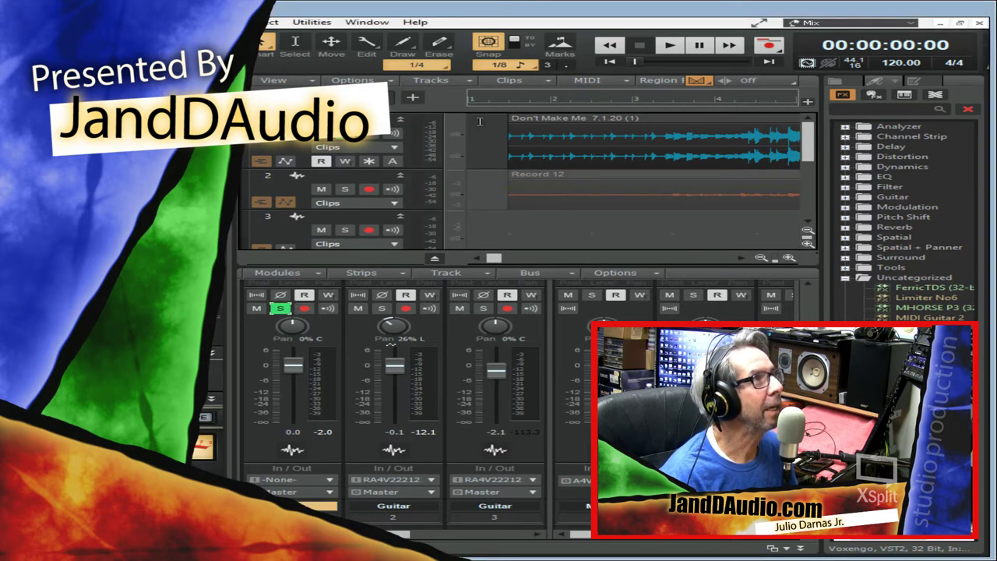
pyautogui.click(677, 47)
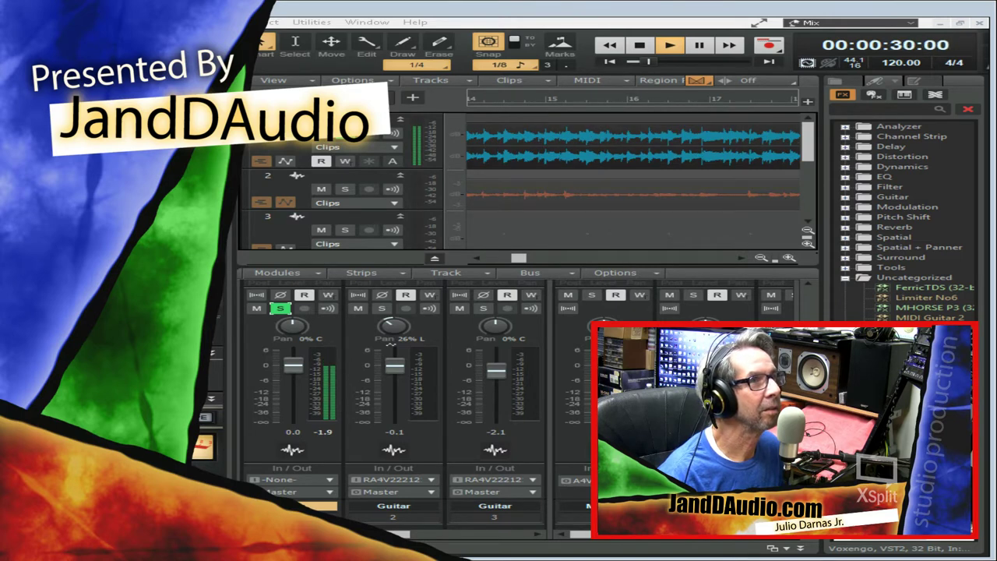
pyautogui.click(640, 45)
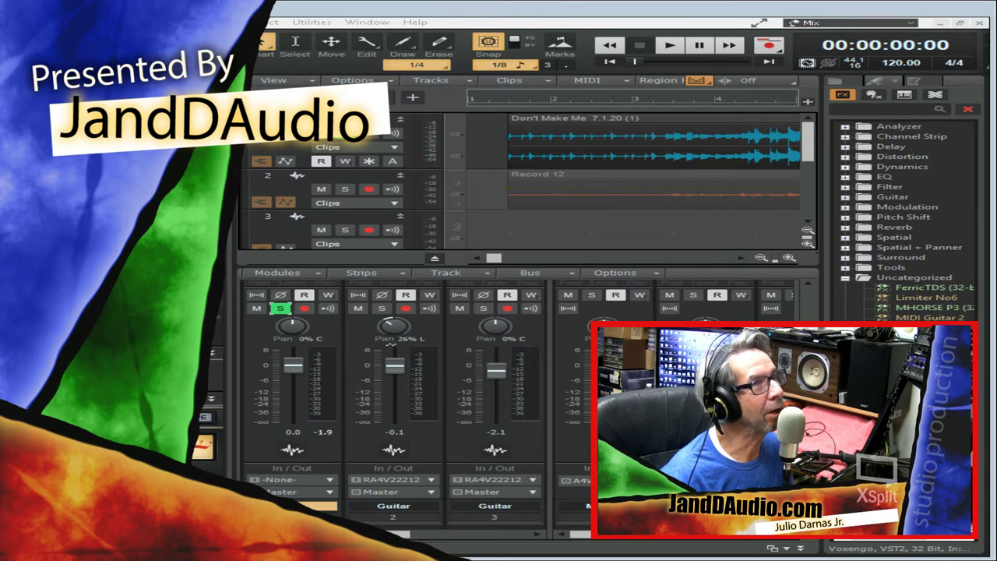
# Unsolo track 1 and play the full mix including the guitars.
pyautogui.click(283, 309)
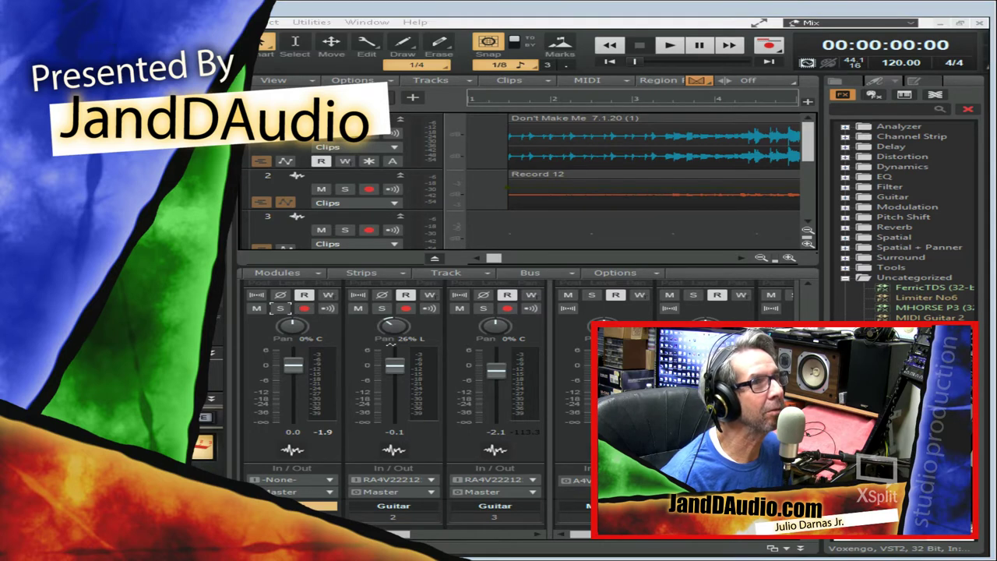
pyautogui.click(666, 45)
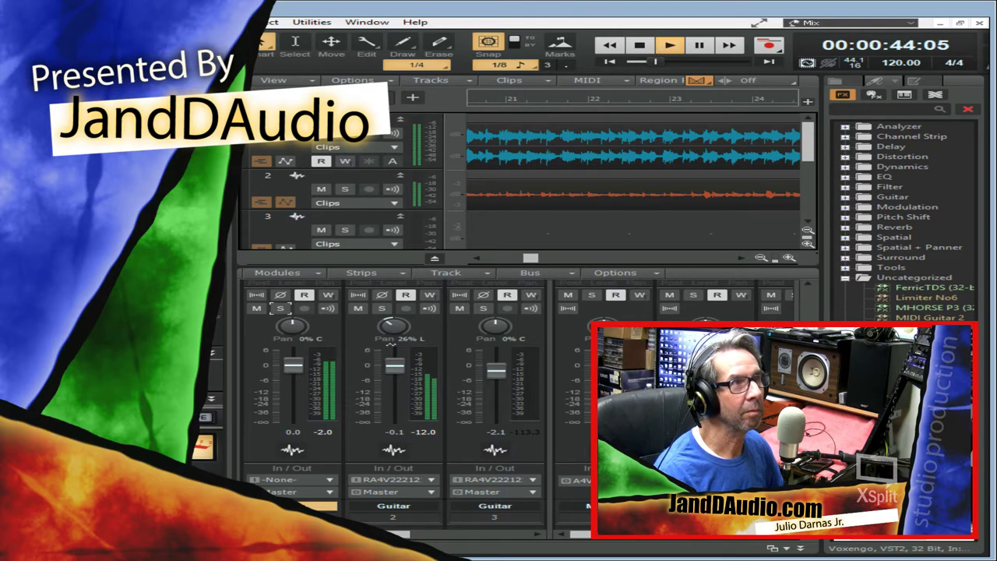
# Briefly solo track 2, then unsolo it and keep playing the mix.
pyautogui.click(345, 189)
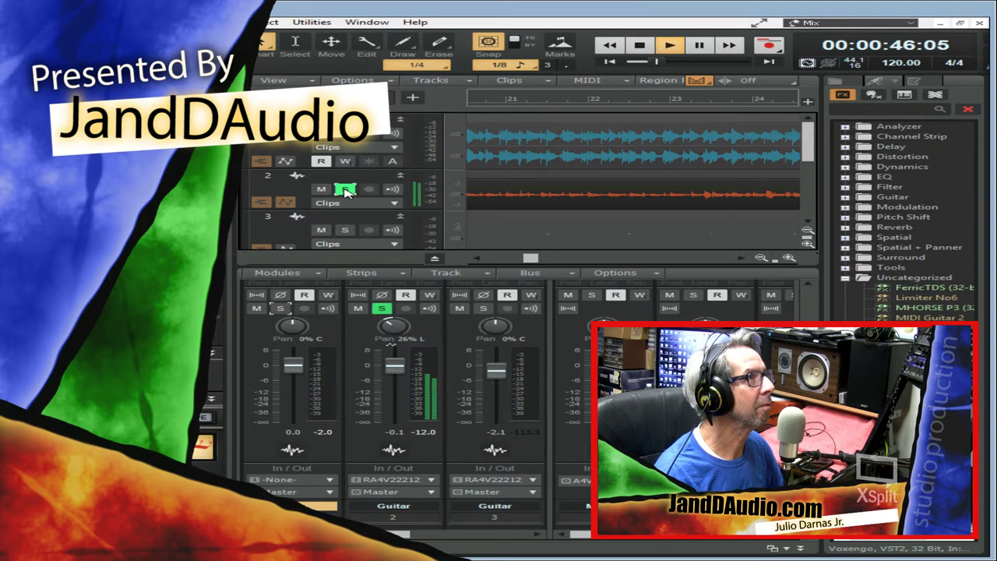
pyautogui.click(346, 189)
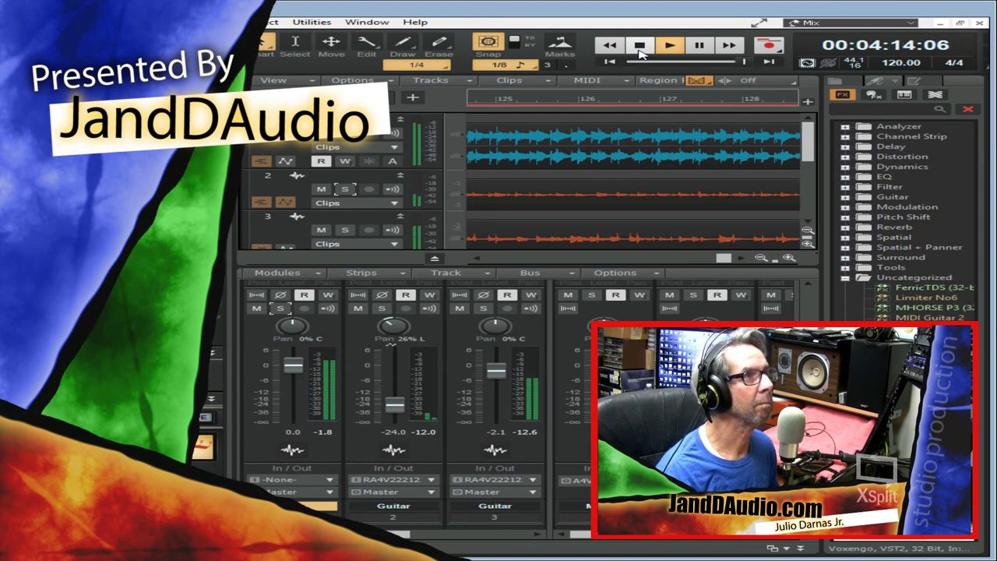
# Stop the four-minute mix playback and return to the project start.
pyautogui.click(641, 47)
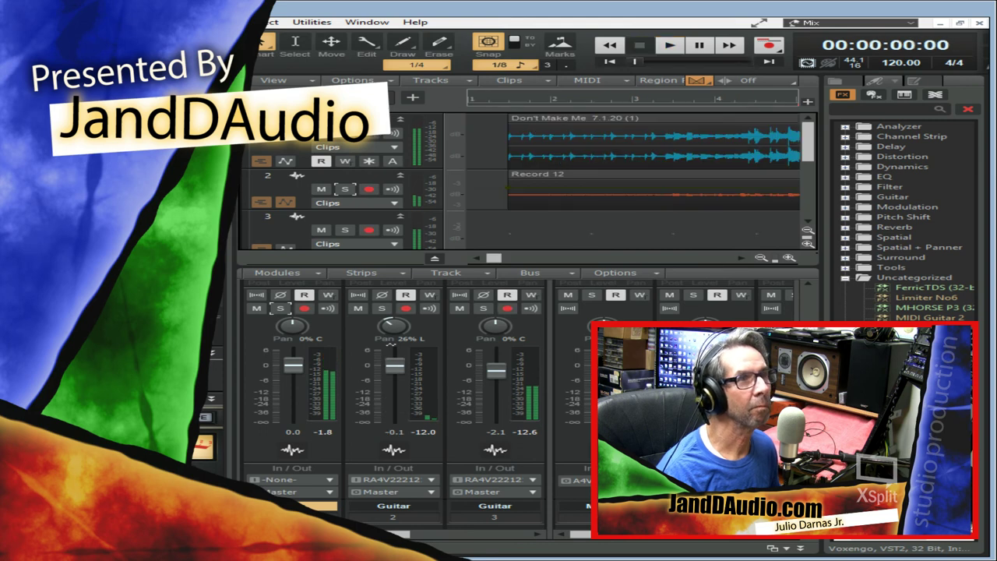